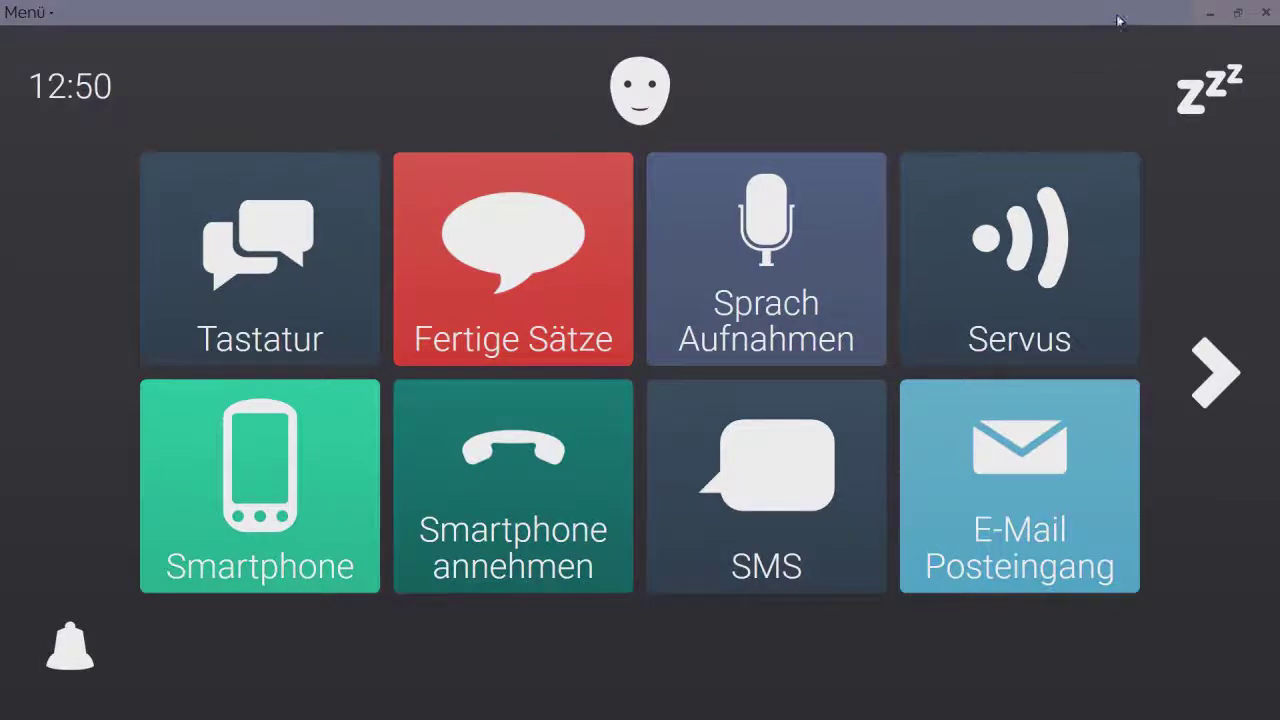
Step: In the speech output settings, choose Sarah as the voice for auditory feedback and notifications
mouse_move(1120, 20)
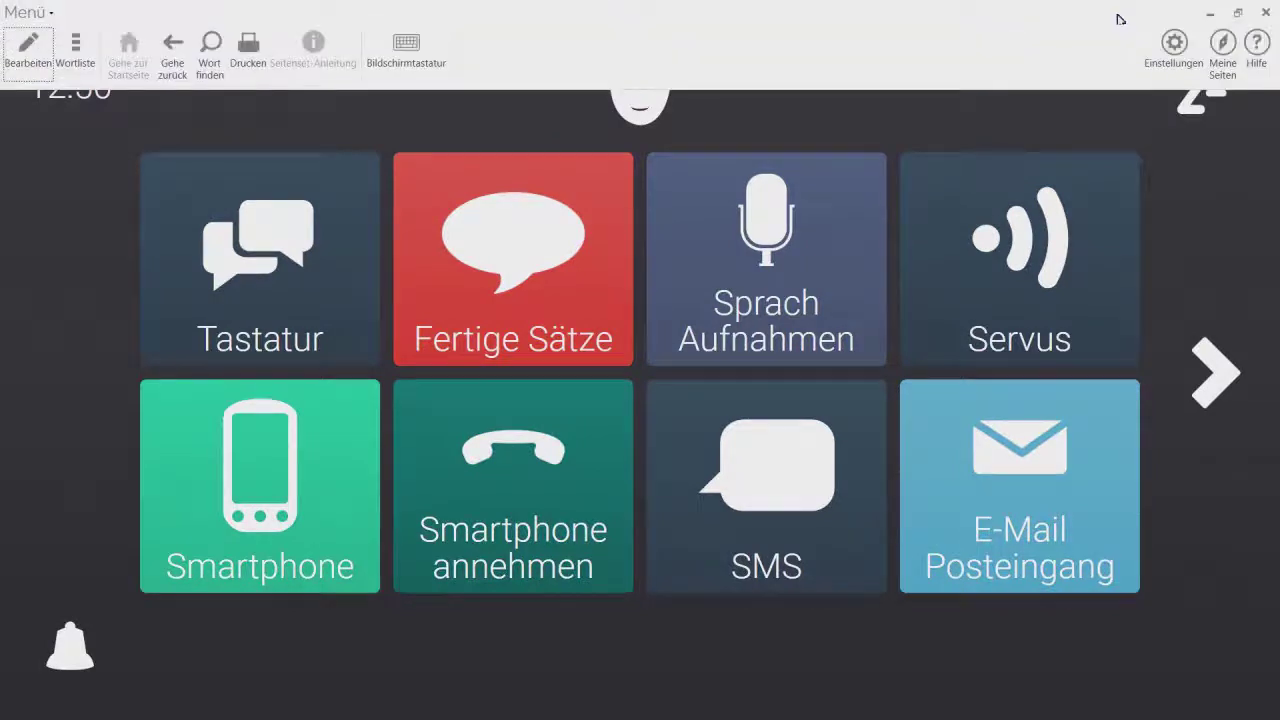
click(1165, 46)
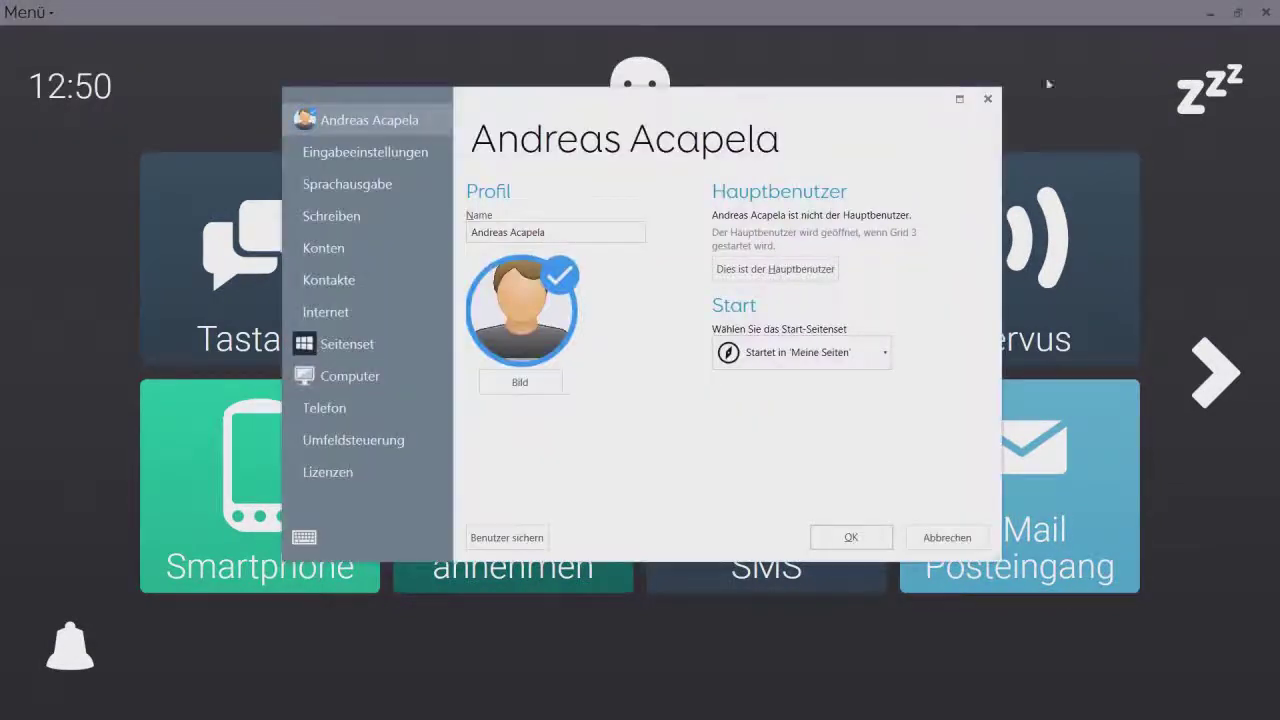
click(376, 185)
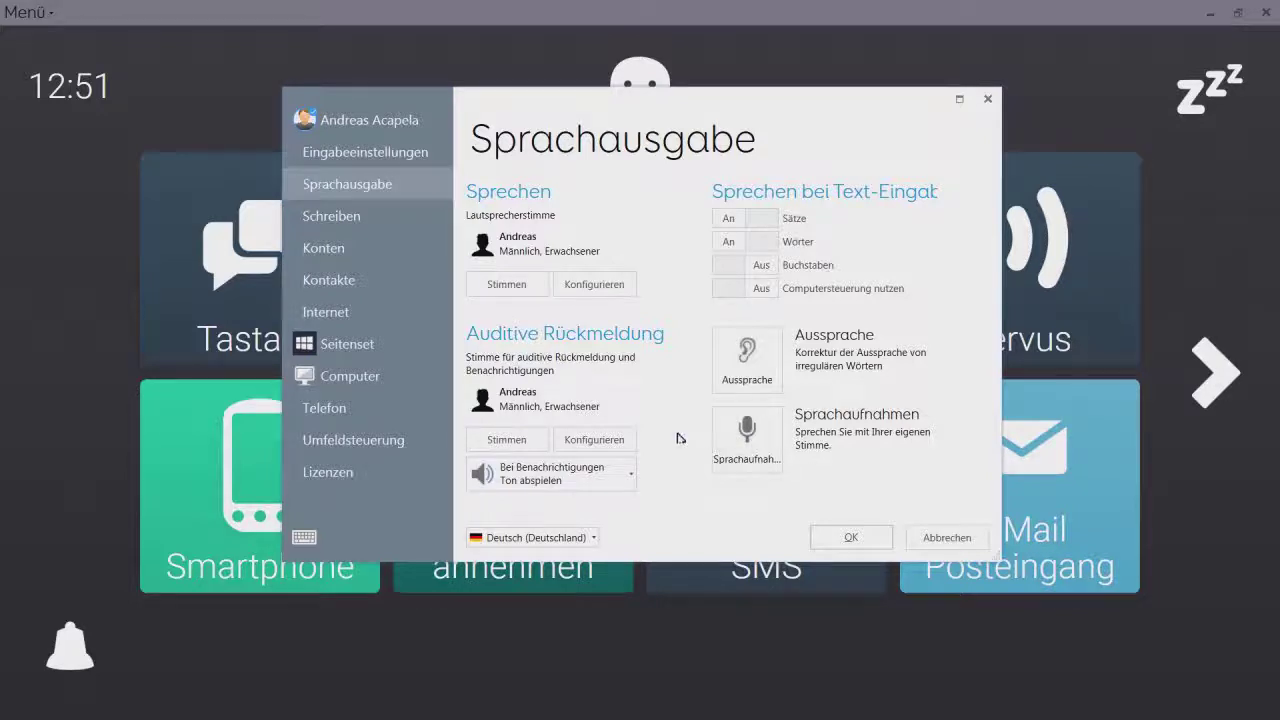
click(523, 447)
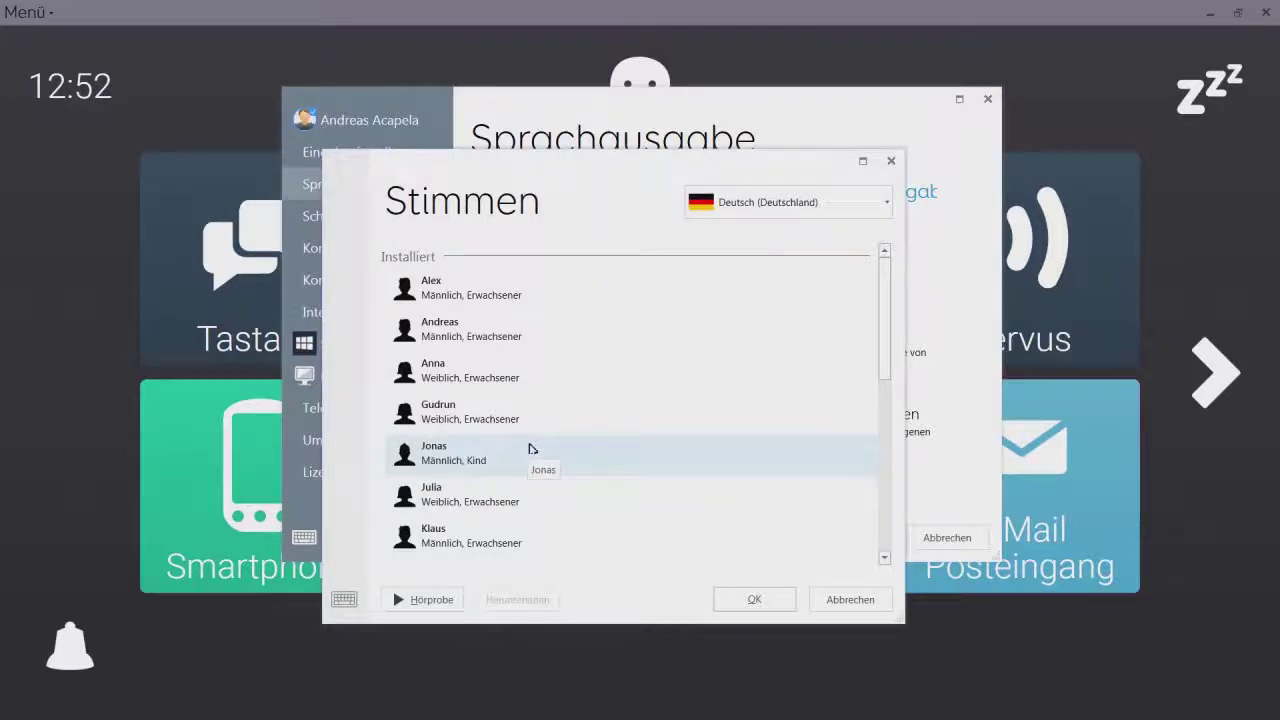
scroll(531, 448, down, 6)
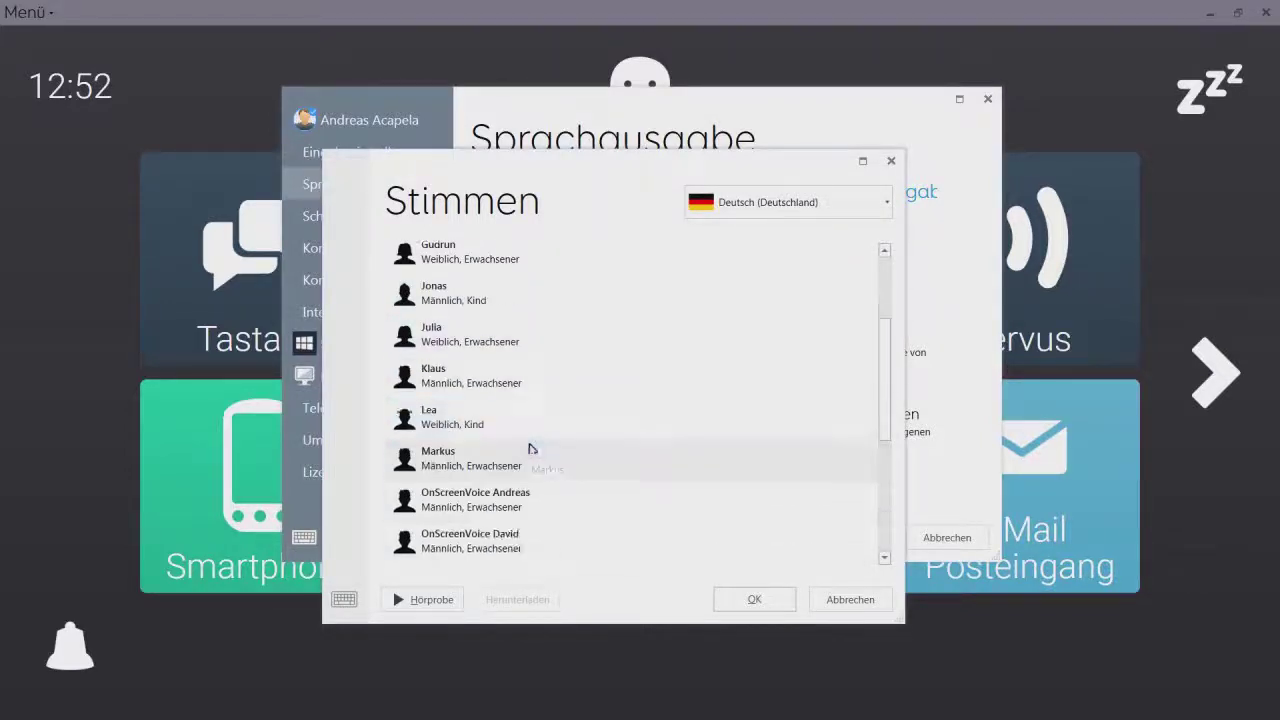
scroll(531, 448, down, 5)
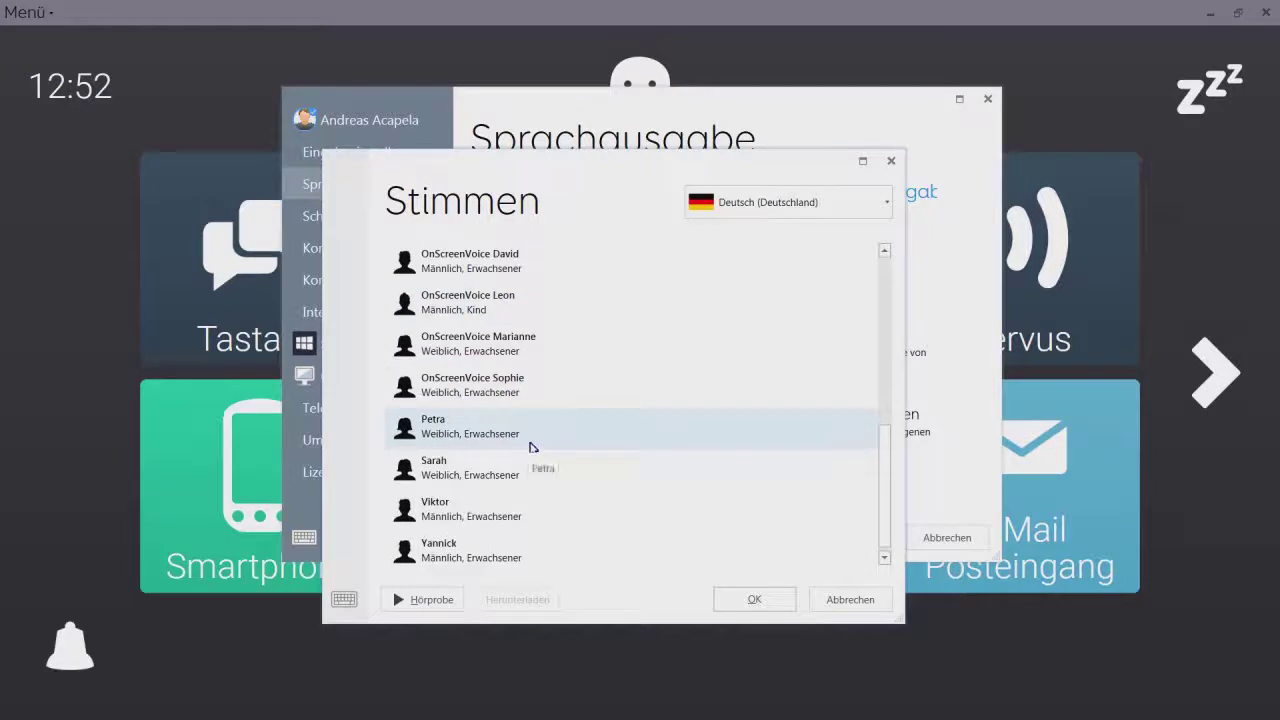
click(531, 473)
click(752, 599)
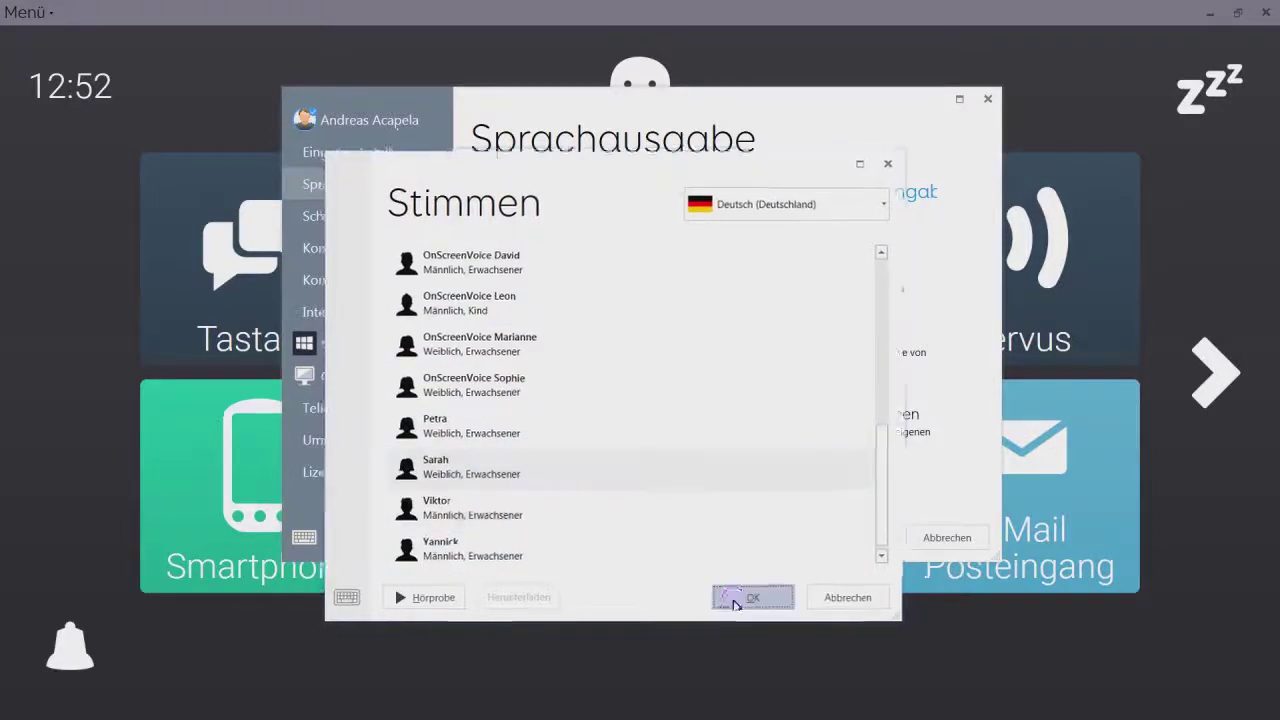
Step: Review the auditory feedback voice's configuration, including the available speaker devices, and play the sample sentence
click(598, 441)
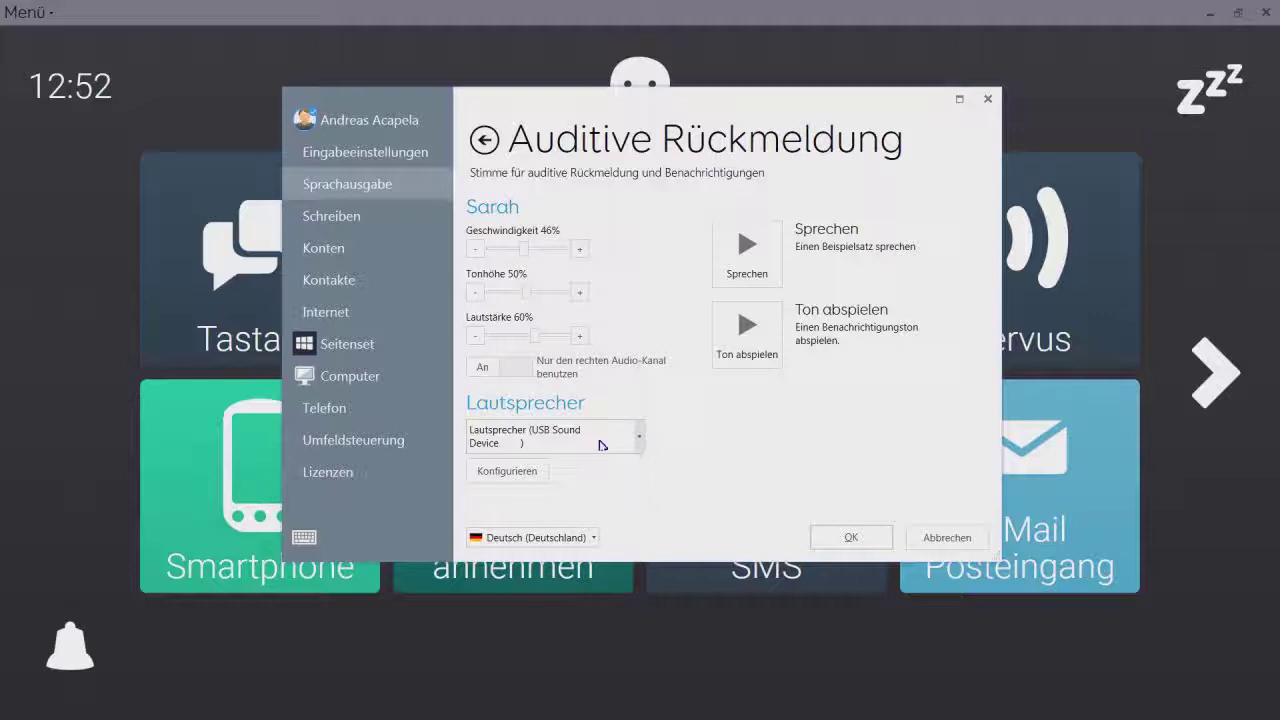
click(639, 440)
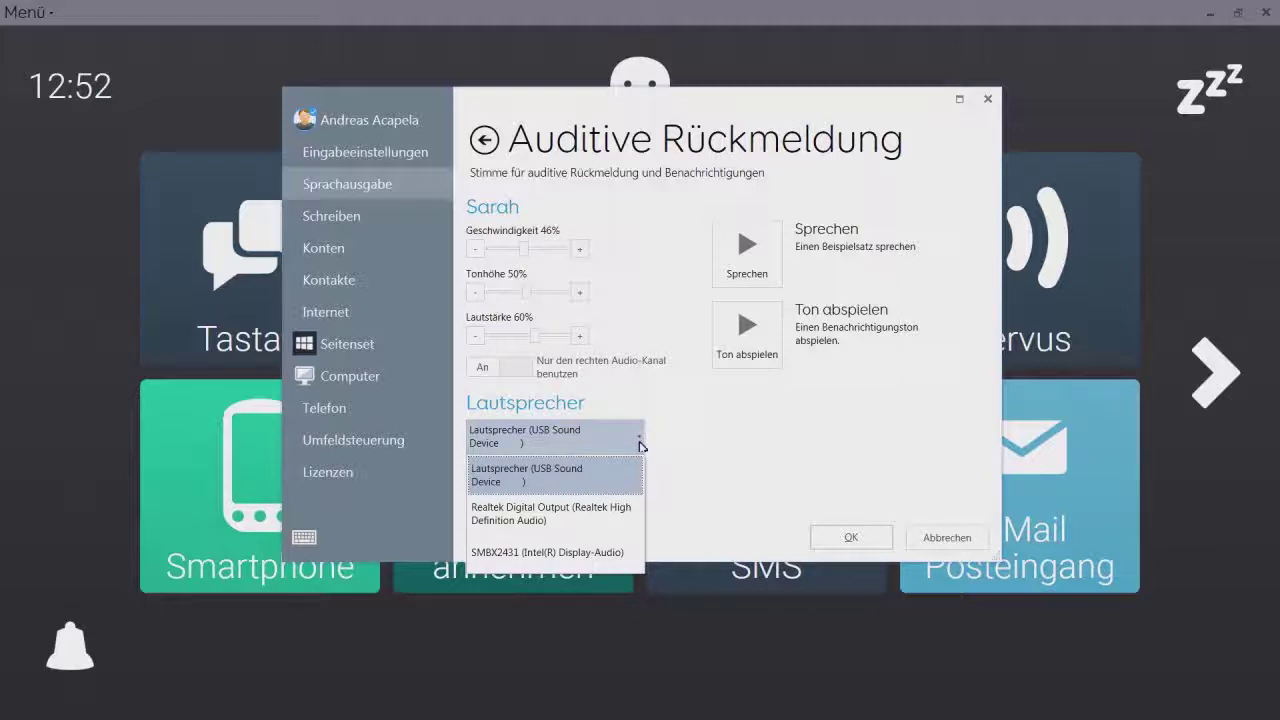
click(641, 445)
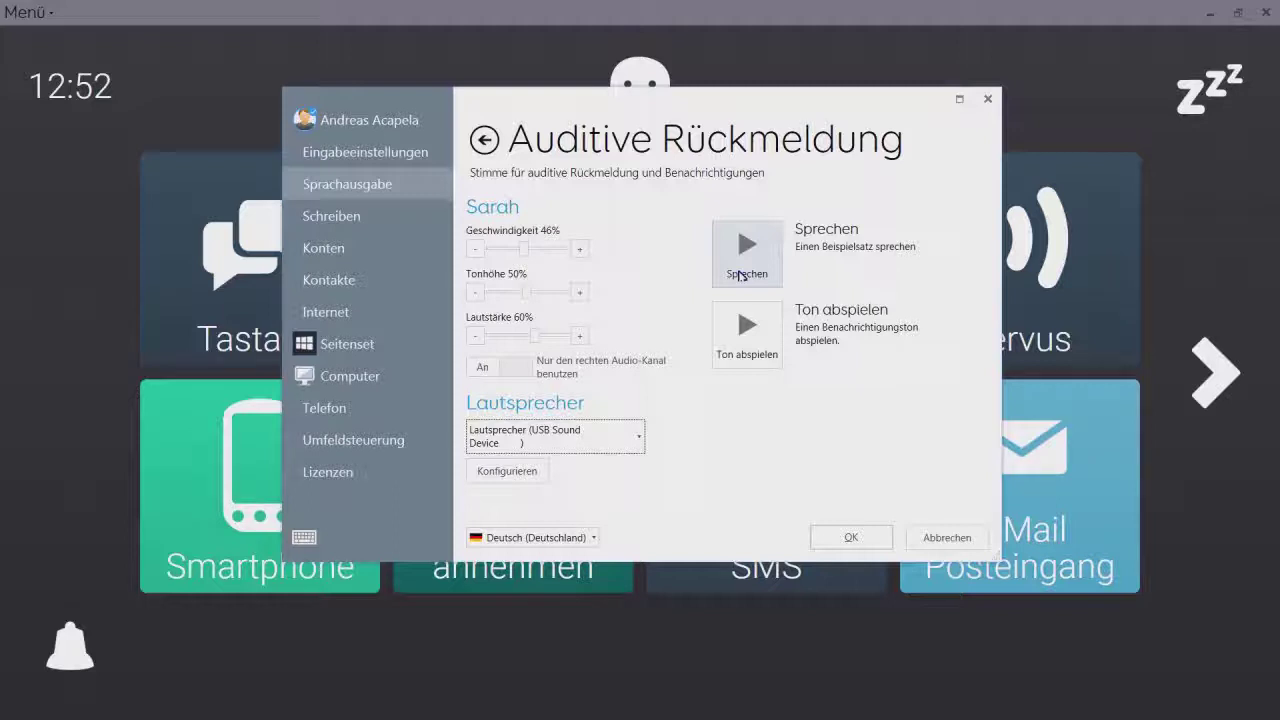
click(740, 275)
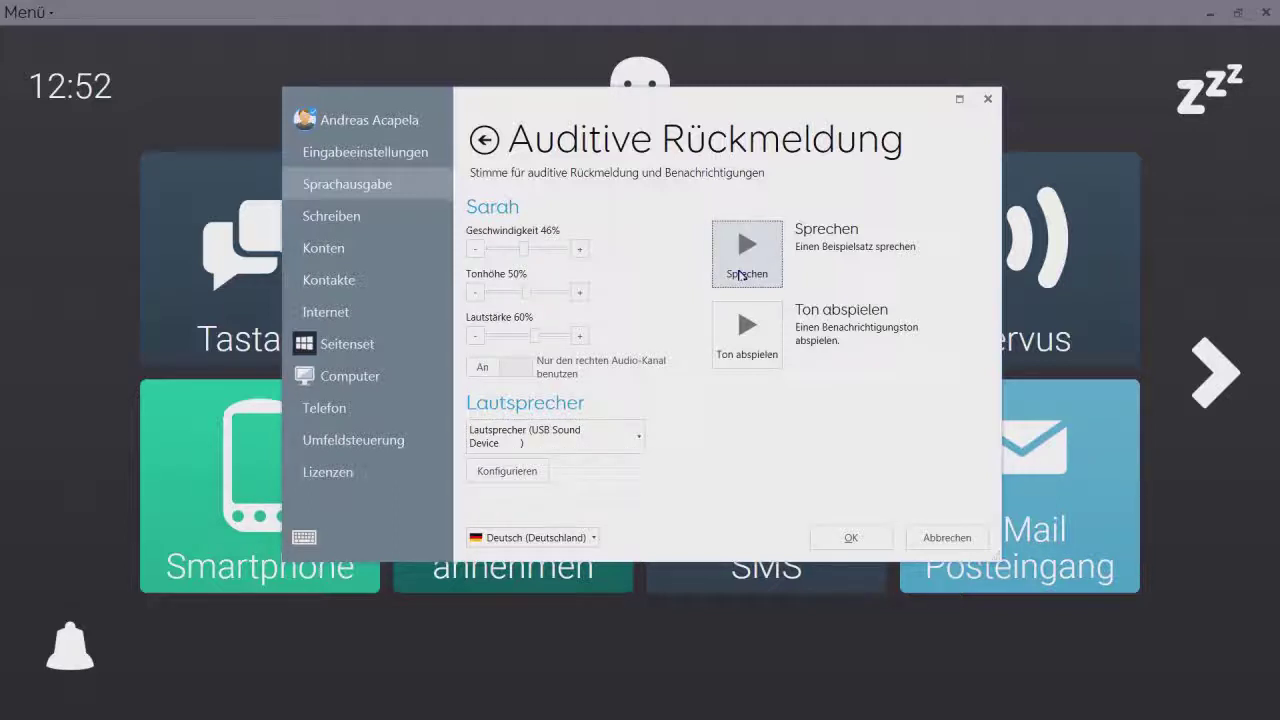
click(484, 140)
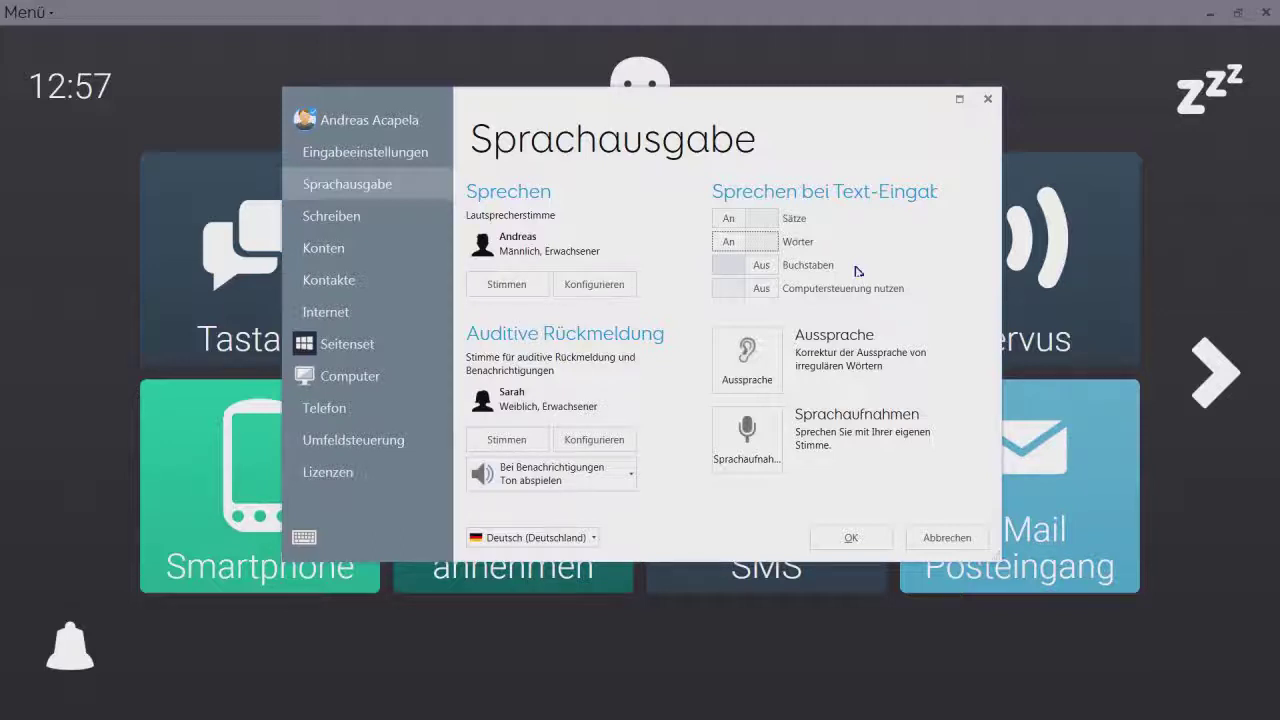
Step: Enter the word "Lasagne" in the pronunciation corrections with "Lasagne" as its pronunciation, and test how it sounds
click(752, 362)
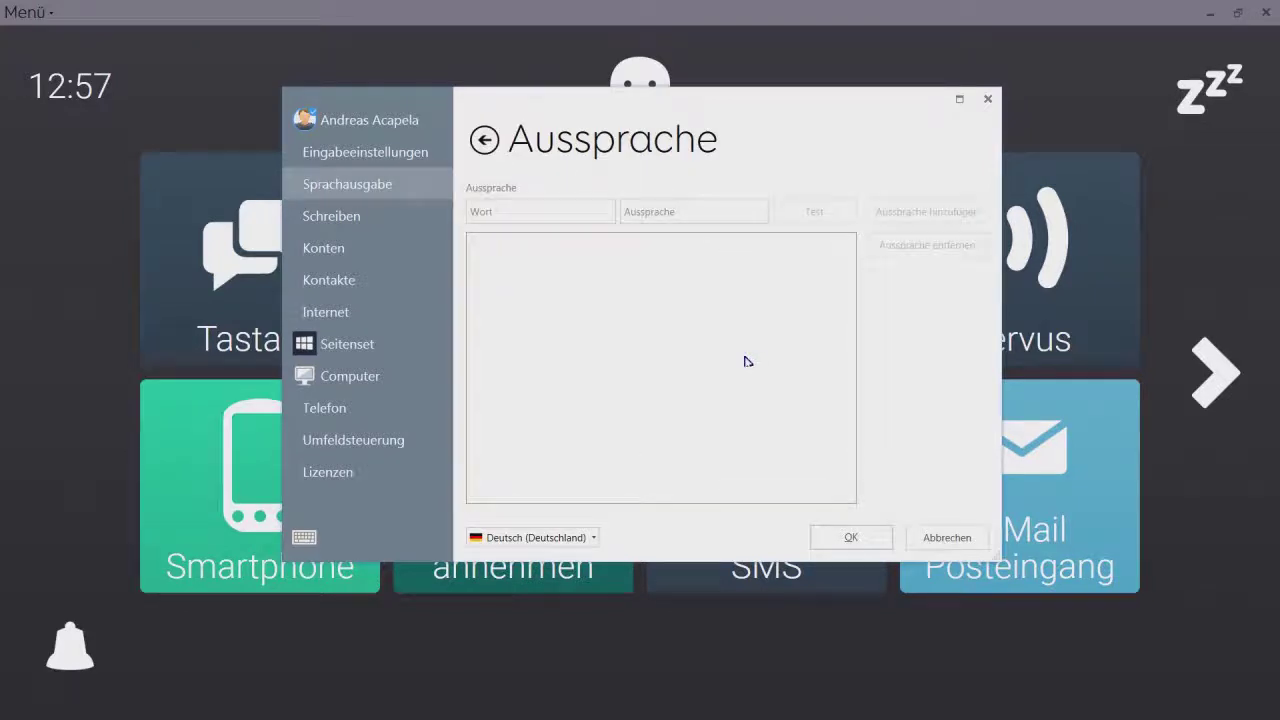
click(580, 216)
text(Lasagne)
click(687, 216)
text(Lasagne)
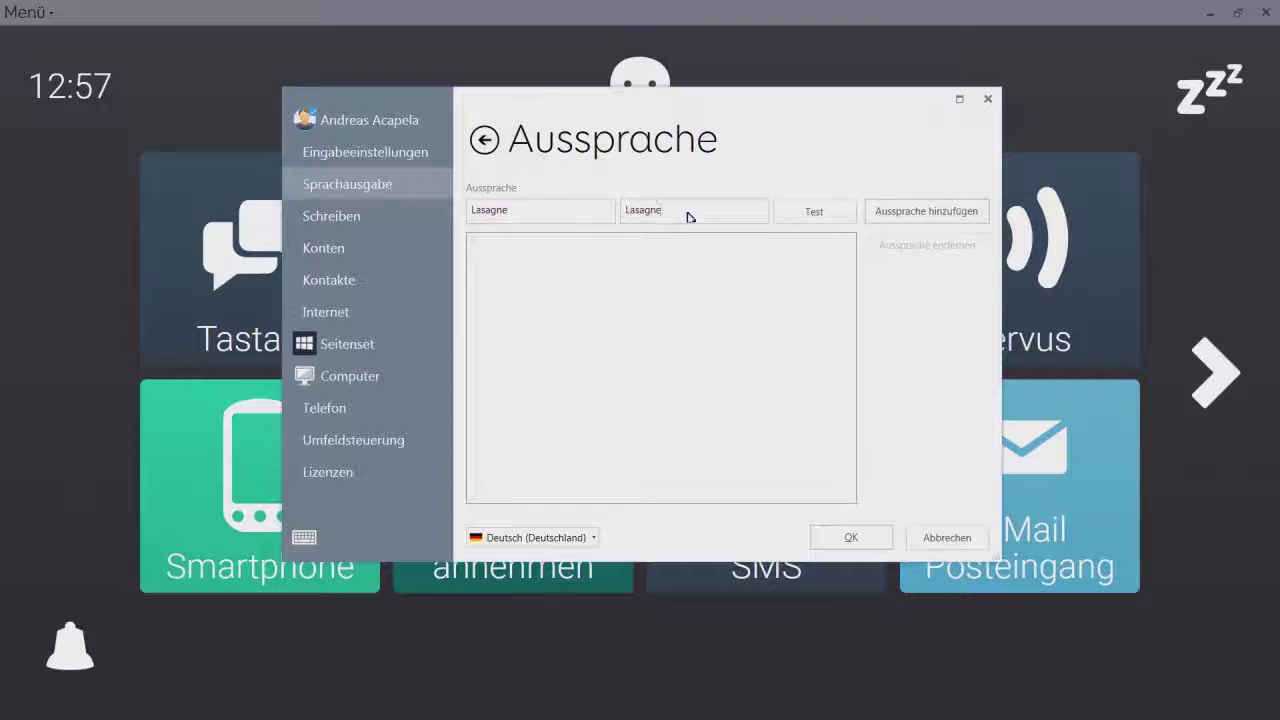
click(816, 213)
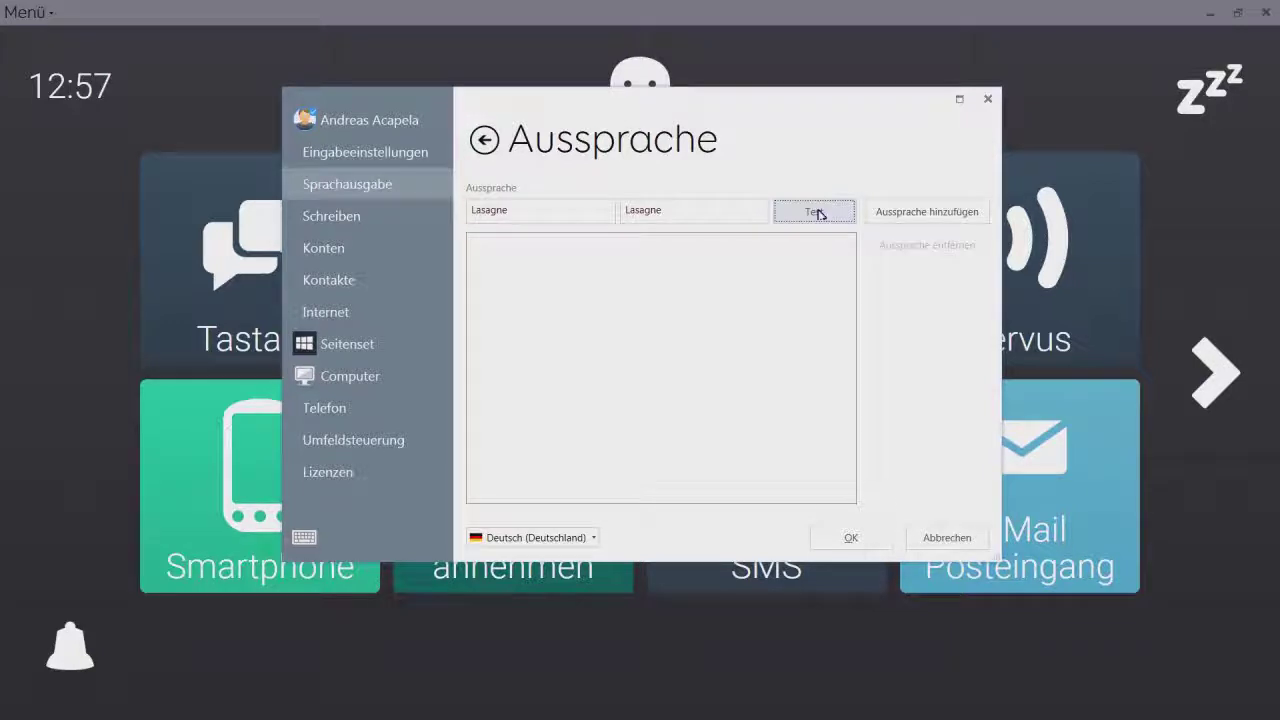
Step: Change the pronunciation to "La sannje", test it and add it to the pronunciation list
double_click(752, 218)
text(L)
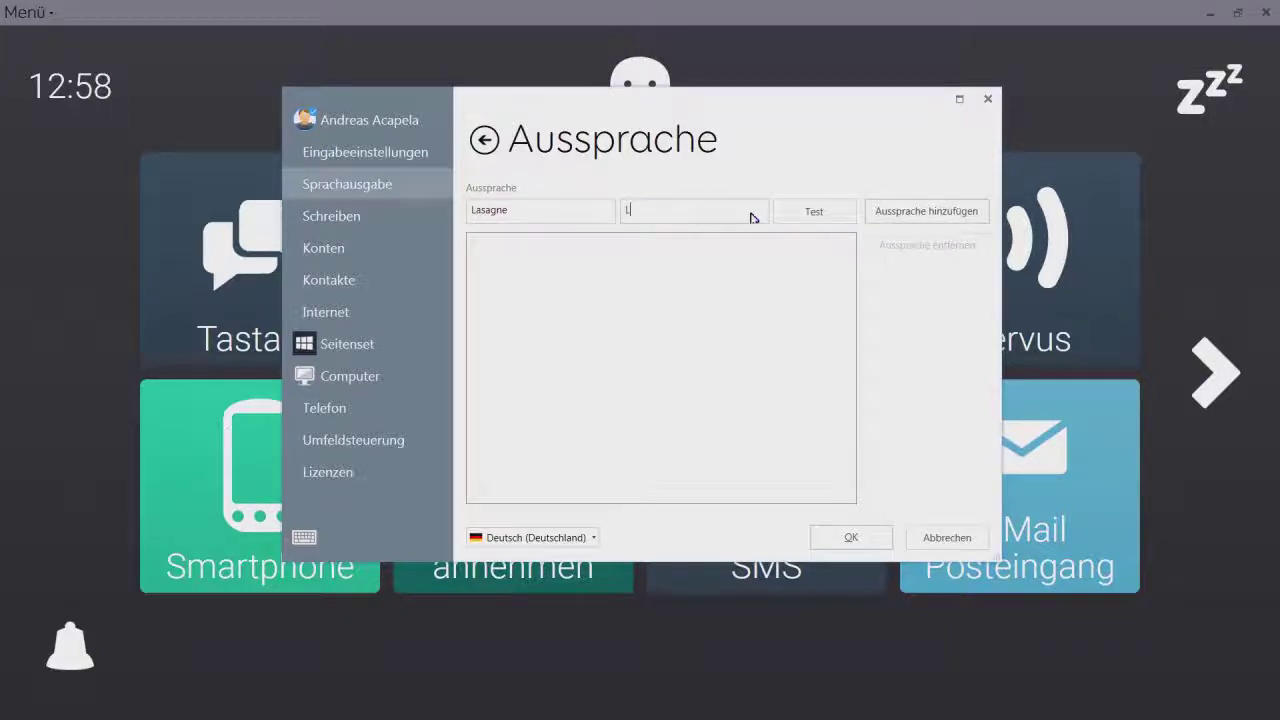
text(a sannje)
click(806, 216)
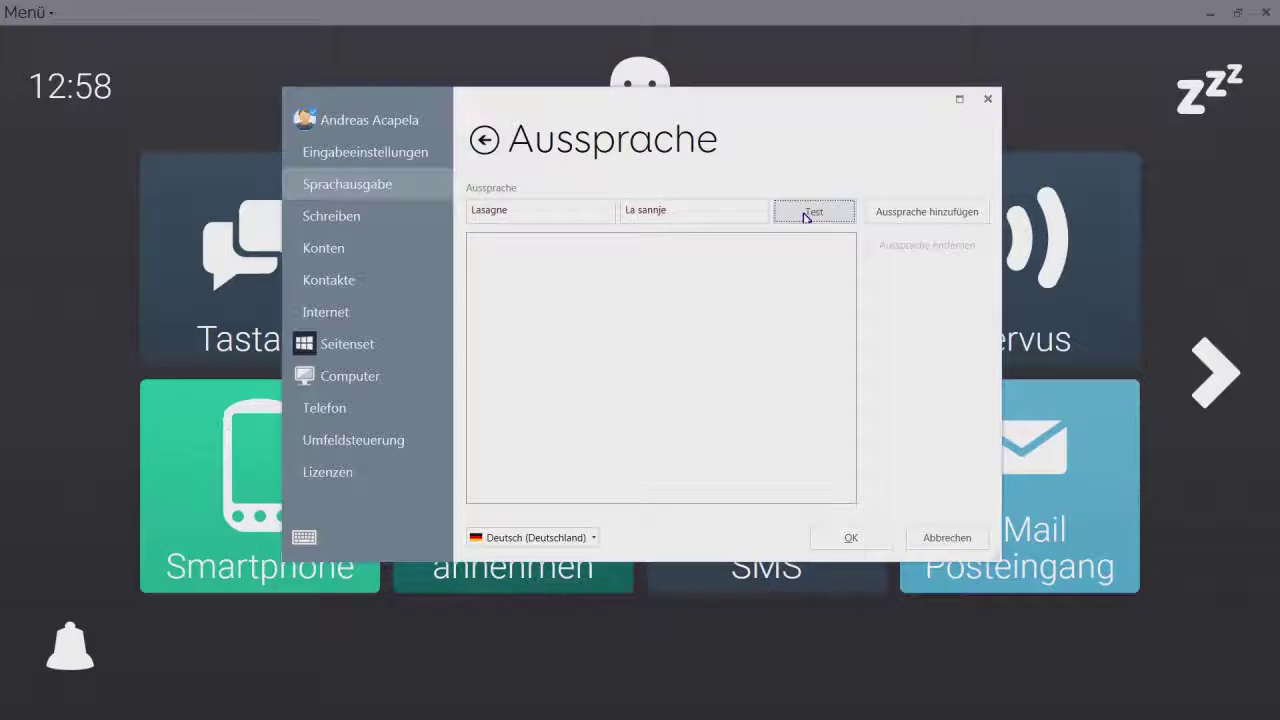
click(888, 216)
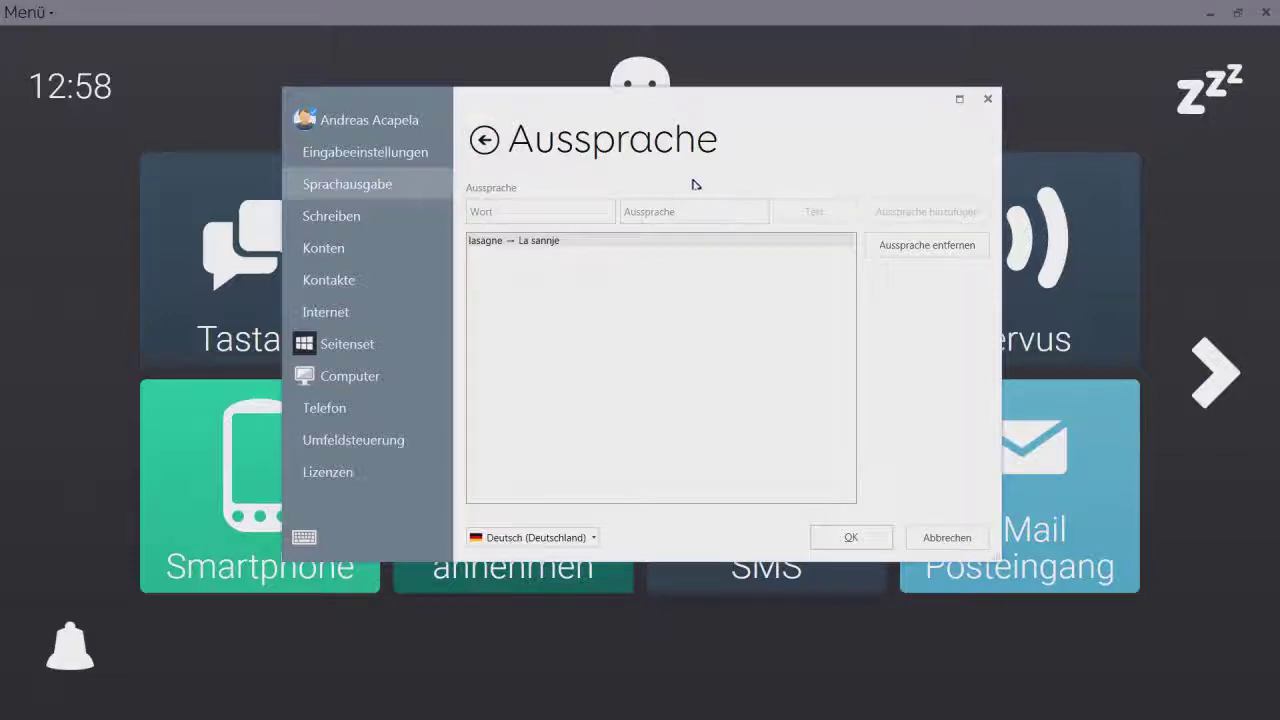
click(484, 140)
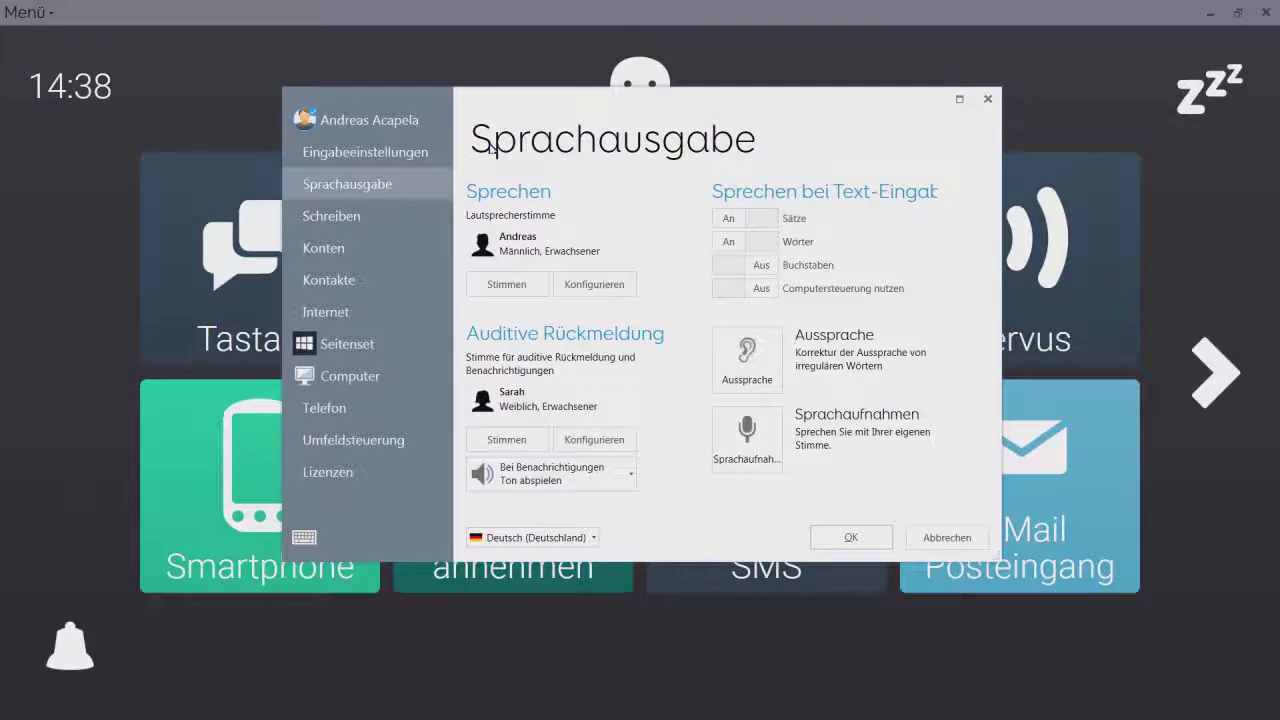
Step: Add a new voice recording to the Sprachaufnahmen by recording a message with the microphone
click(742, 438)
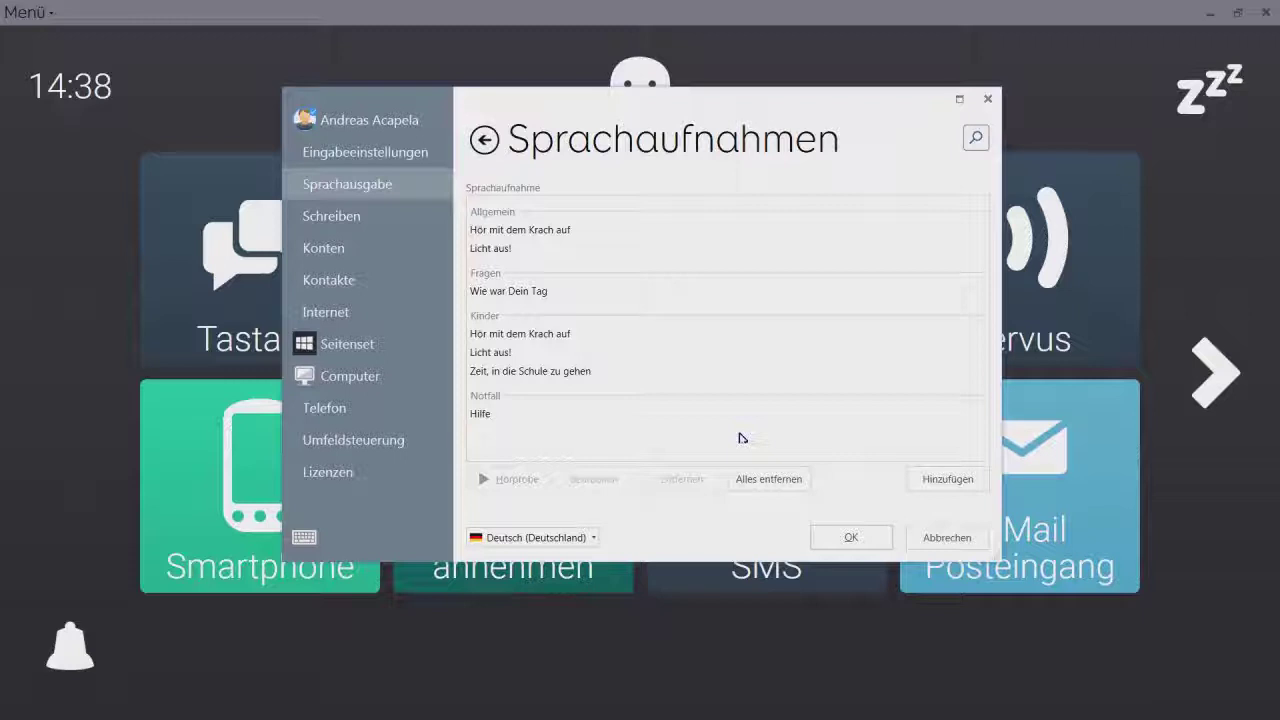
click(937, 486)
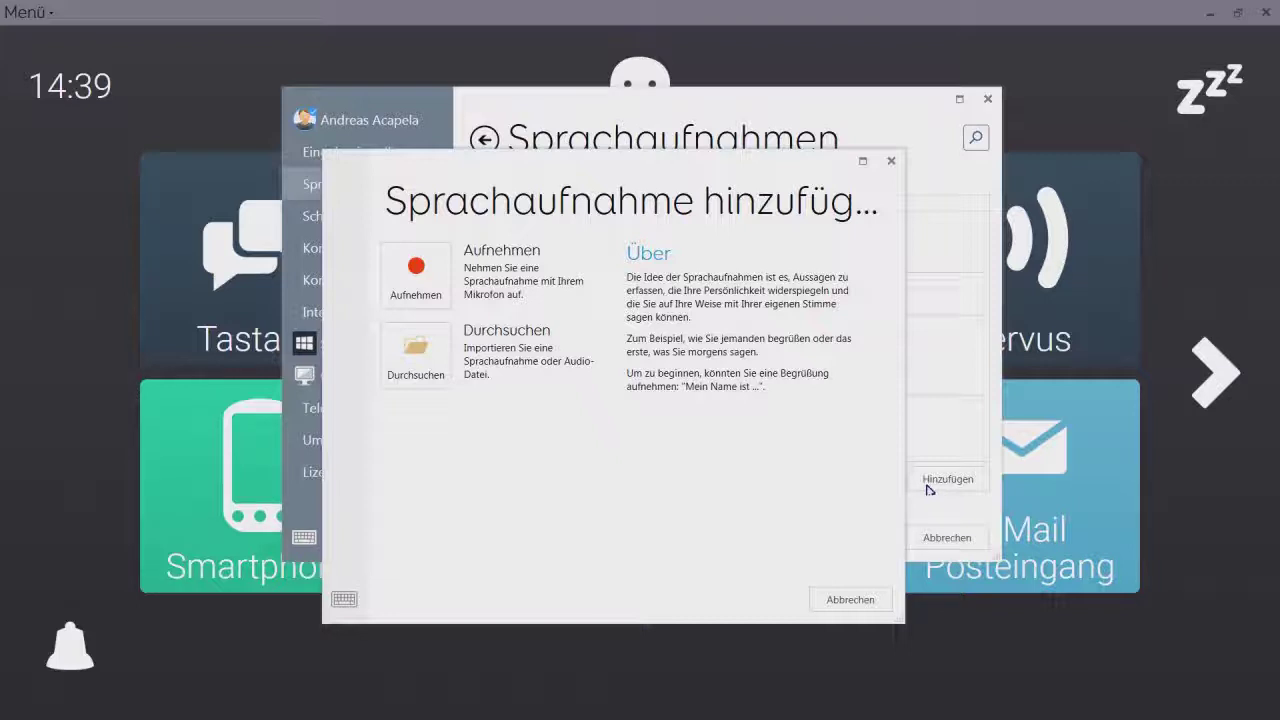
click(441, 287)
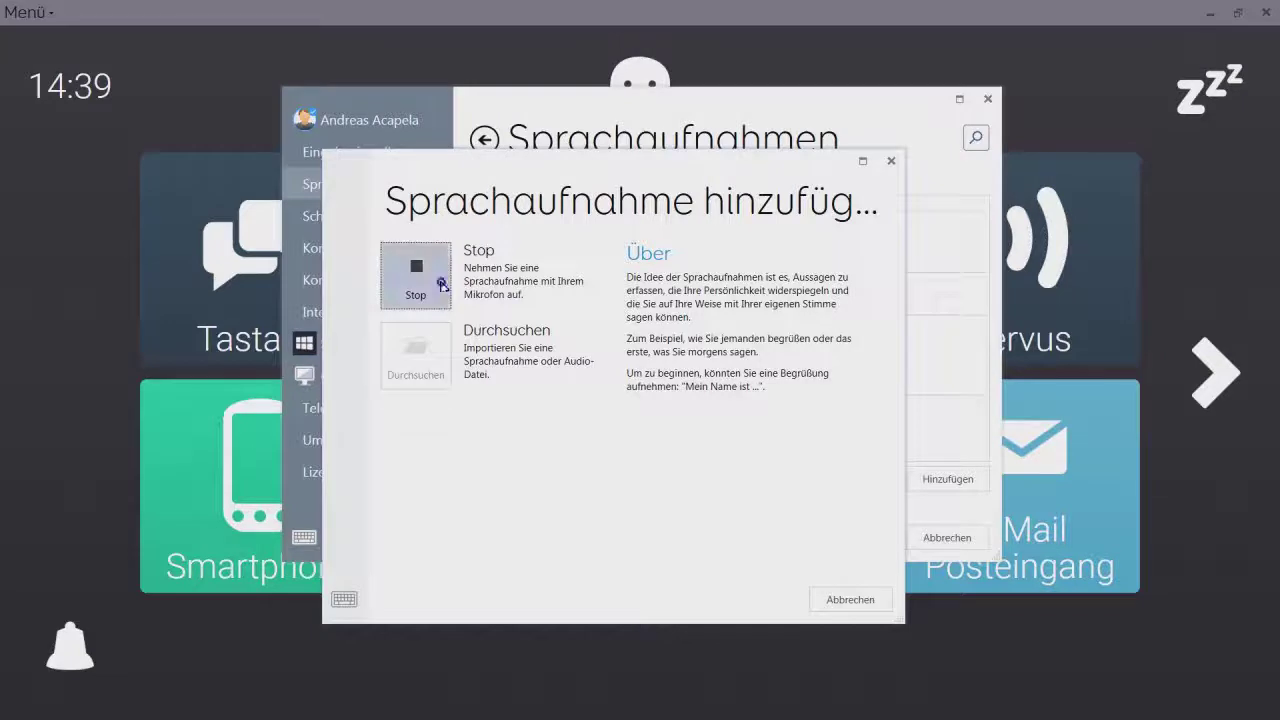
click(441, 287)
Step: Save the recording as "Wo ist die Fernbedienung?" with the Fragen category also assigned, and play it back
text(Wo ist die)
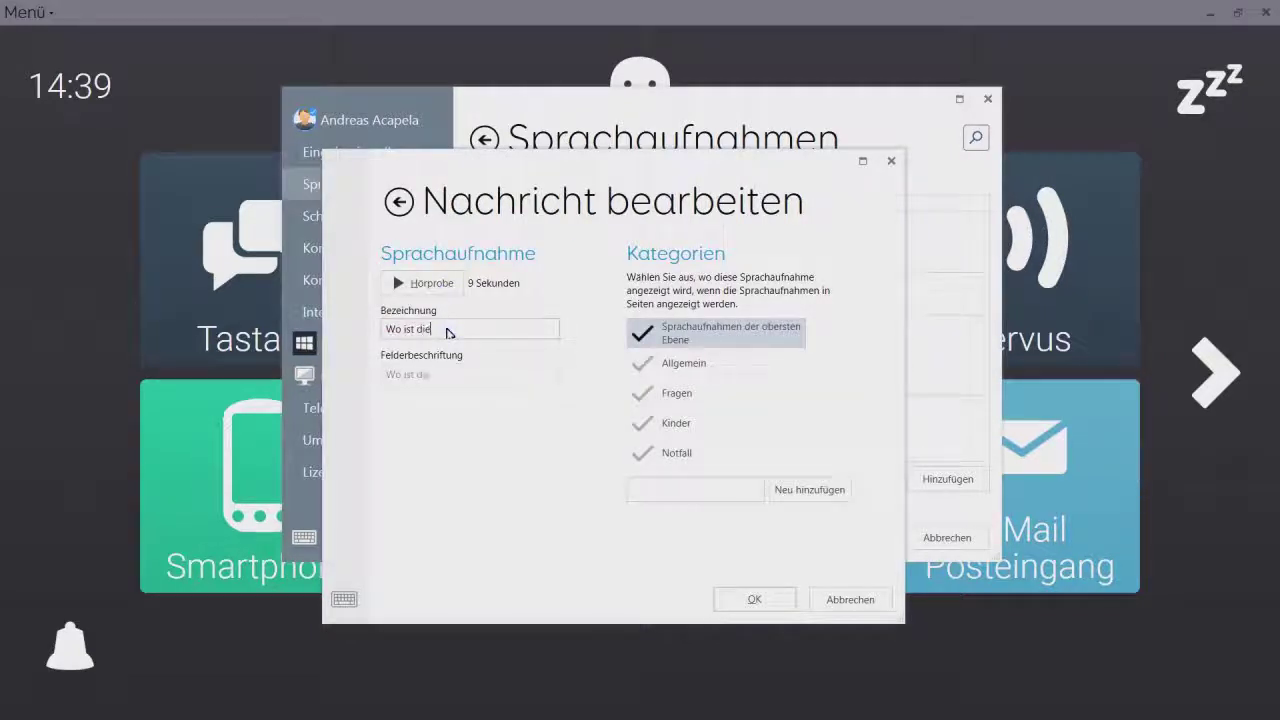
text( Fernbedienung)
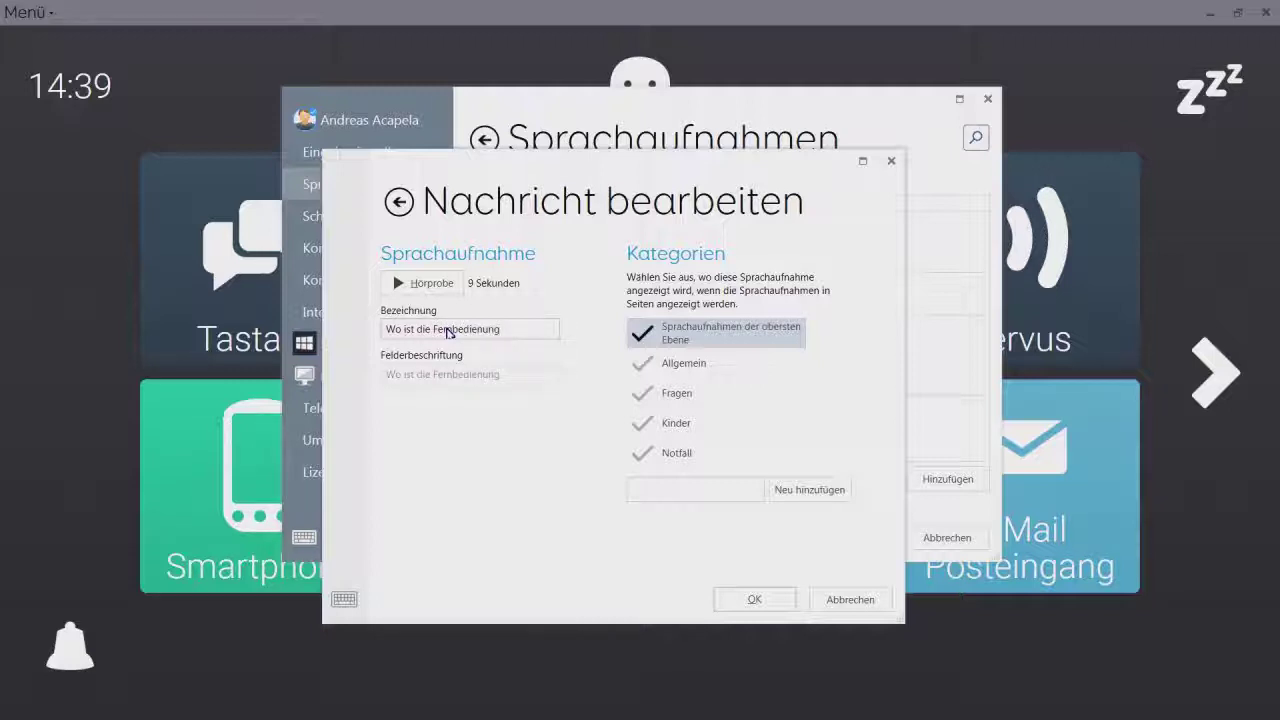
text(?)
click(646, 403)
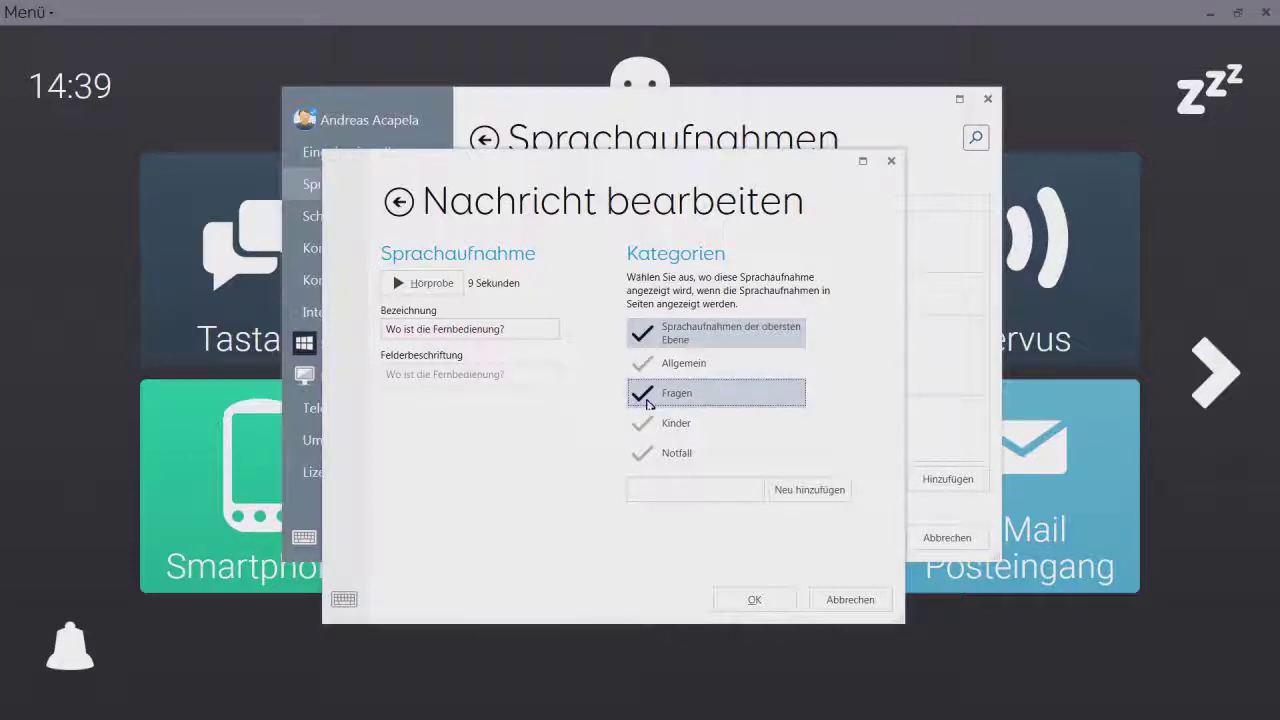
click(757, 600)
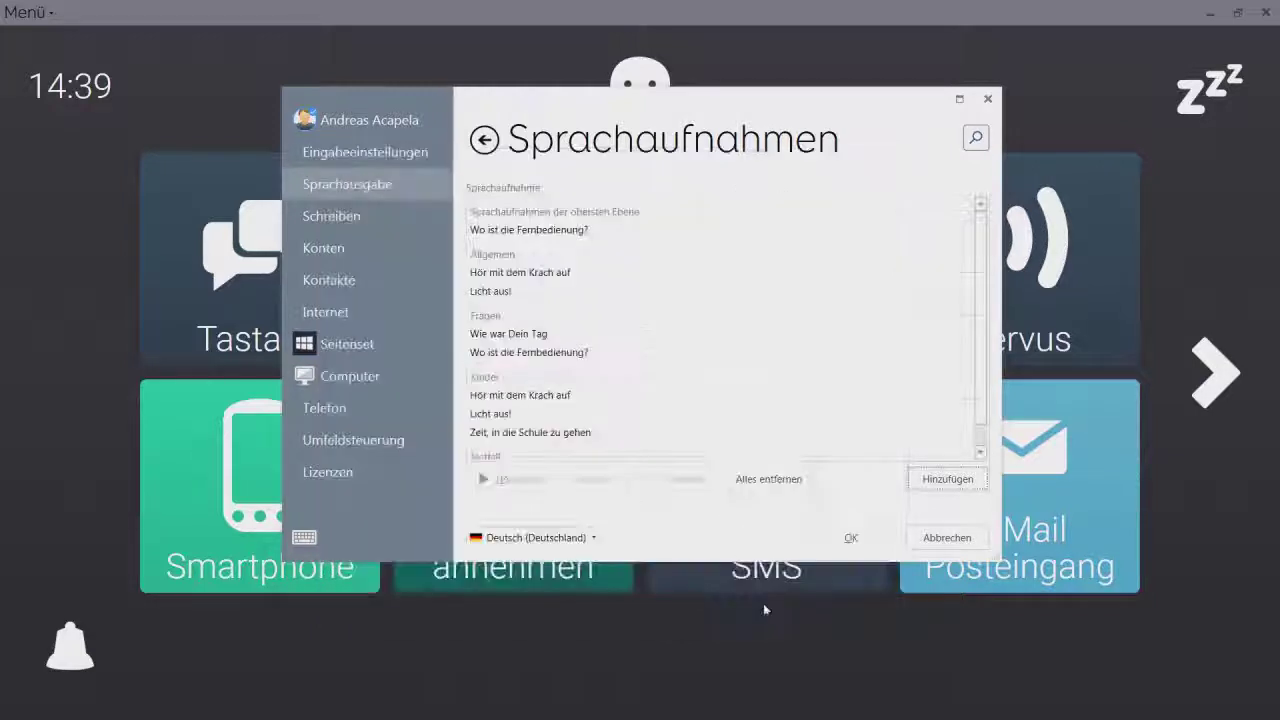
click(517, 480)
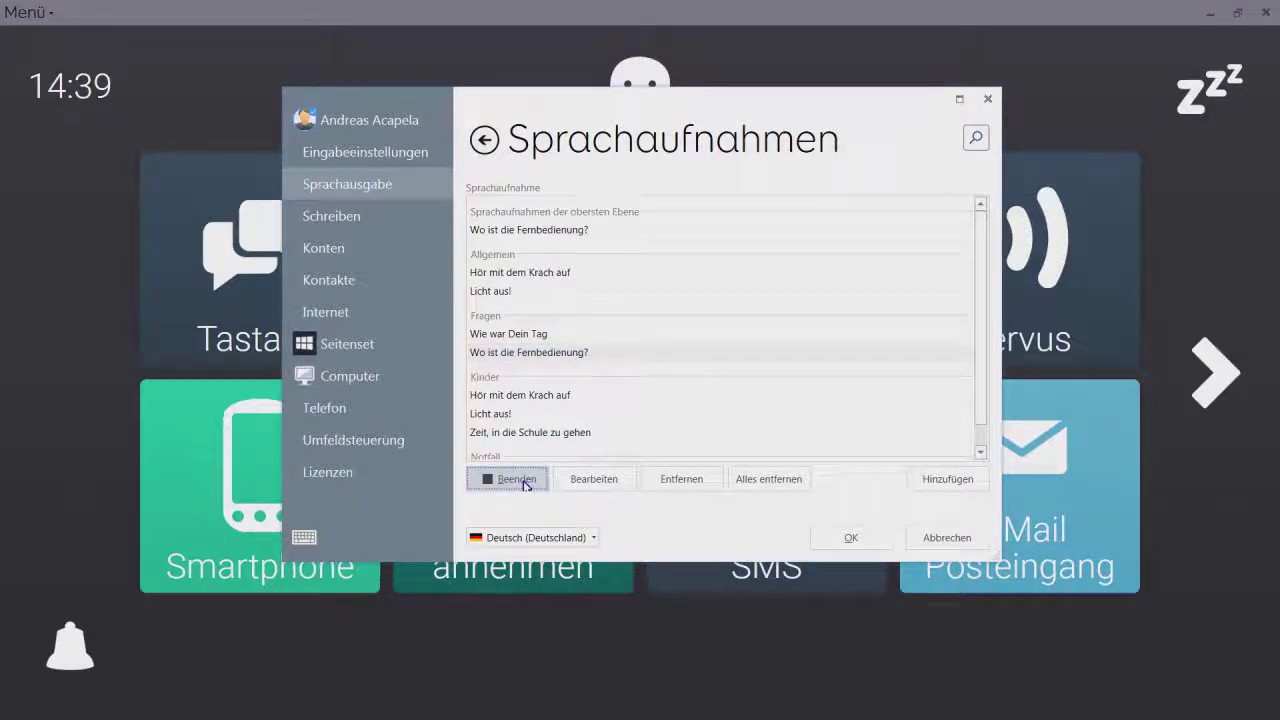